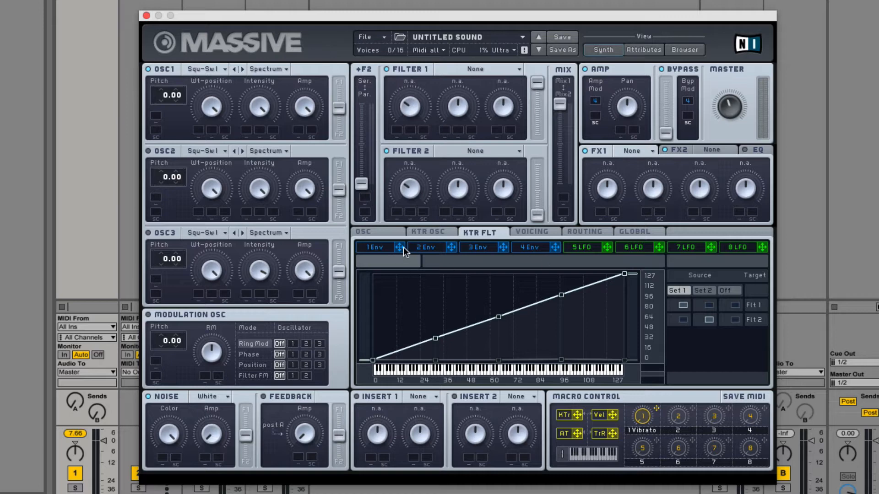
- Assign envelope 1 and LFO 5 to Filter 1's first knob, macro 1 to its second, and macro 2 to Filter 2's first knob
{"action": "left_click_drag", "start_coordinate": [403, 248], "coordinate": [395, 132]}
{"action": "left_click_drag", "start_coordinate": [608, 247], "coordinate": [418, 133]}
{"action": "left_click_drag", "start_coordinate": [657, 408], "coordinate": [462, 87]}
{"action": "left_click_drag", "start_coordinate": [435, 41], "coordinate": [433, 136]}
{"action": "left_click_drag", "start_coordinate": [409, 132], "coordinate": [408, 109]}
{"action": "left_click", "coordinate": [376, 248]}
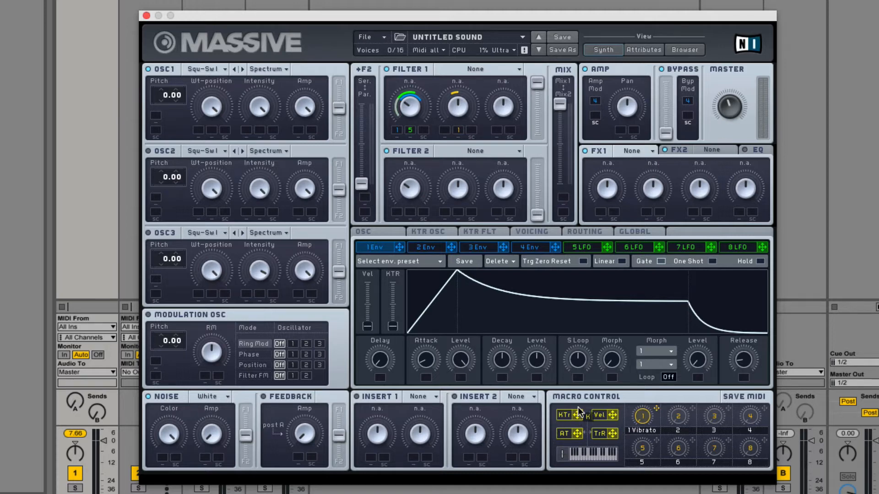
{"action": "left_click_drag", "start_coordinate": [578, 409], "coordinate": [395, 193]}
- Try to assign the vibrato's internal envelope outside its page, and assign LFO 5's internal envelope to LFO 5's Amp
{"action": "left_click", "coordinate": [371, 231]}
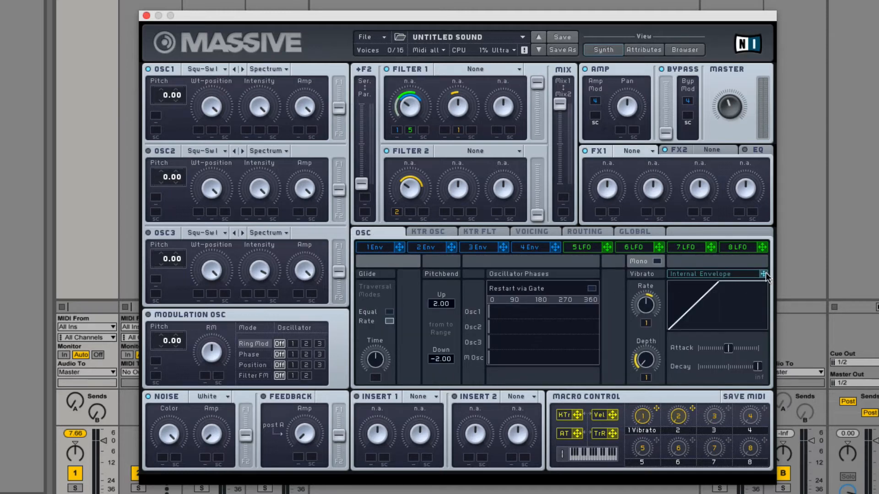
{"action": "left_click_drag", "start_coordinate": [763, 274], "coordinate": [327, 354]}
{"action": "left_click_drag", "start_coordinate": [372, 377], "coordinate": [375, 378]}
{"action": "left_click", "coordinate": [581, 247]}
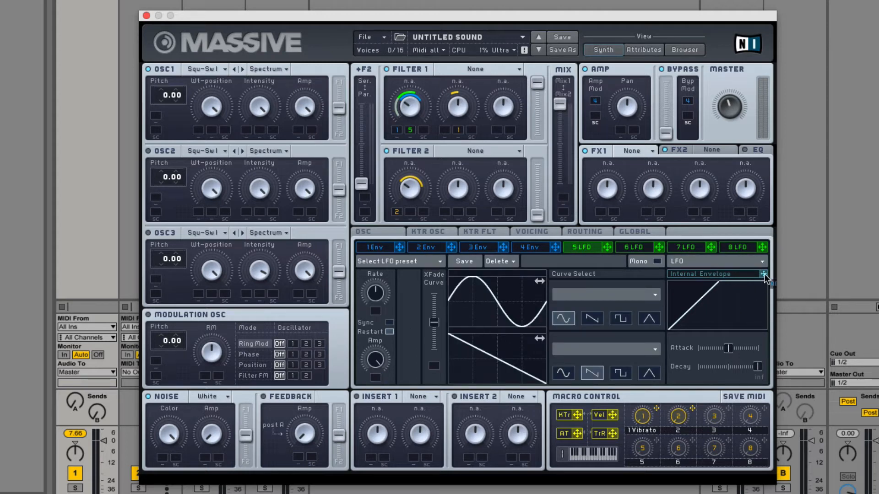
{"action": "left_click_drag", "start_coordinate": [764, 273], "coordinate": [372, 381]}
- Revisit the vibrato settings and try to assign LFO 5's internal envelope to an FX1 parameter
{"action": "left_click", "coordinate": [377, 231]}
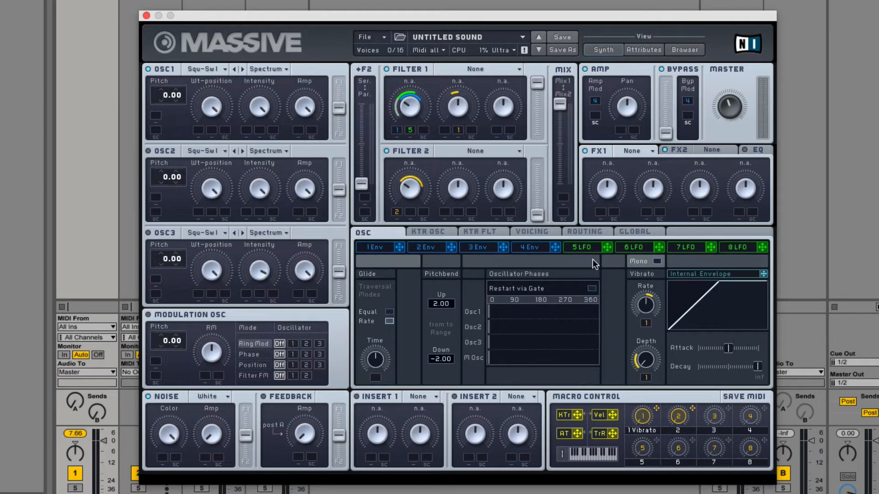
{"action": "left_click", "coordinate": [576, 248]}
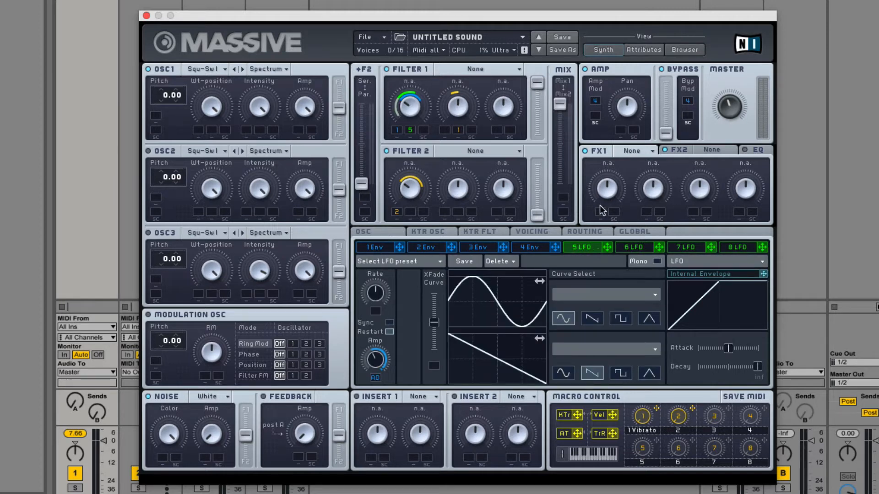
{"action": "left_click_drag", "start_coordinate": [763, 274], "coordinate": [622, 197]}
- Start a new sound to clear all the modulation assignments
{"action": "left_click", "coordinate": [372, 39]}
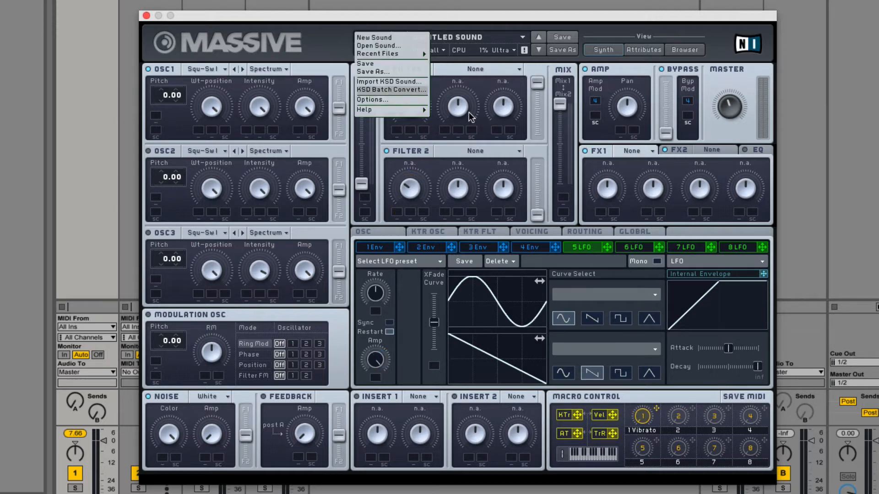
{"action": "left_click", "coordinate": [435, 111]}
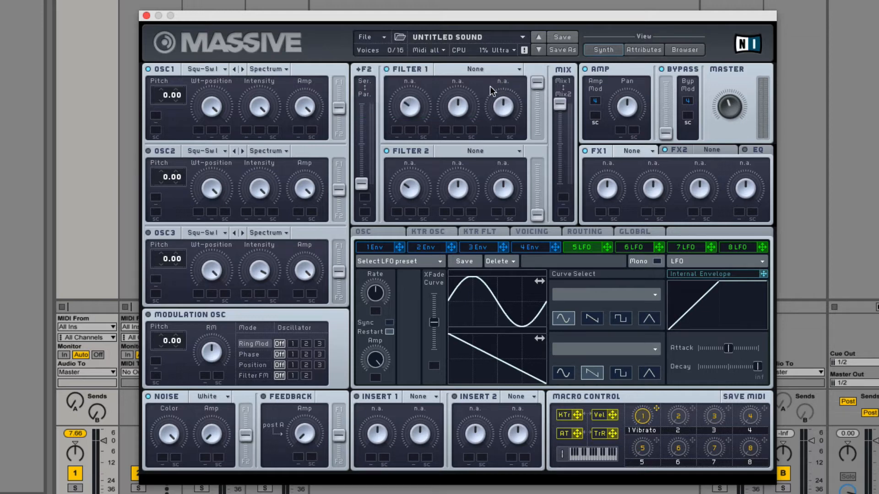
- Set Filter 1 to Lowpass 4 with the cutoff fully down, and route OSC1 entirely to Filter 1
{"action": "left_click", "coordinate": [476, 69]}
{"action": "left_click", "coordinate": [477, 76]}
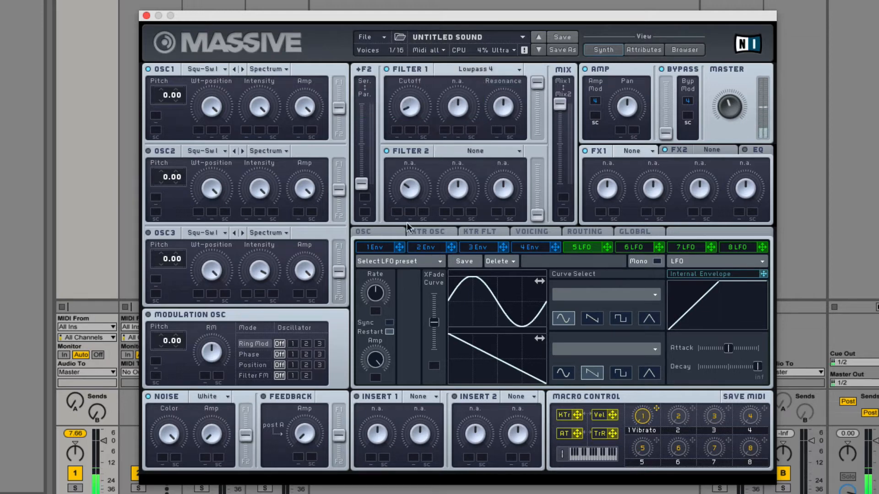
{"action": "left_click_drag", "start_coordinate": [406, 222], "coordinate": [407, 232]}
{"action": "left_click_drag", "start_coordinate": [339, 108], "coordinate": [339, 82]}
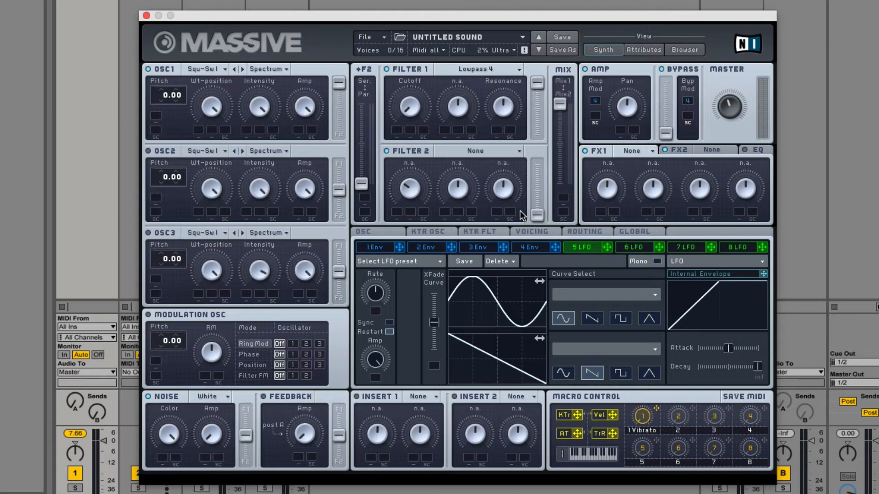
- Set the filter key-tracking source to Set 1 for Flt 2 and to Off for Flt 1
{"action": "left_click", "coordinate": [499, 233]}
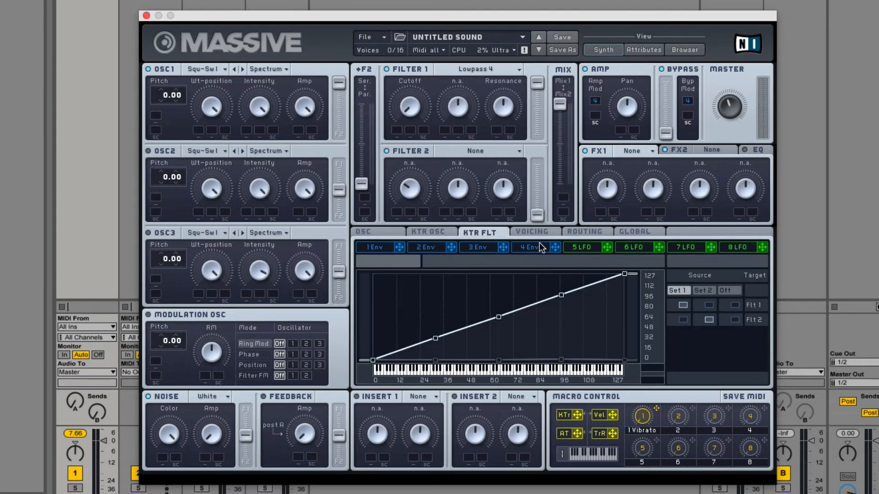
{"action": "left_click", "coordinate": [682, 319]}
{"action": "left_click", "coordinate": [733, 305]}
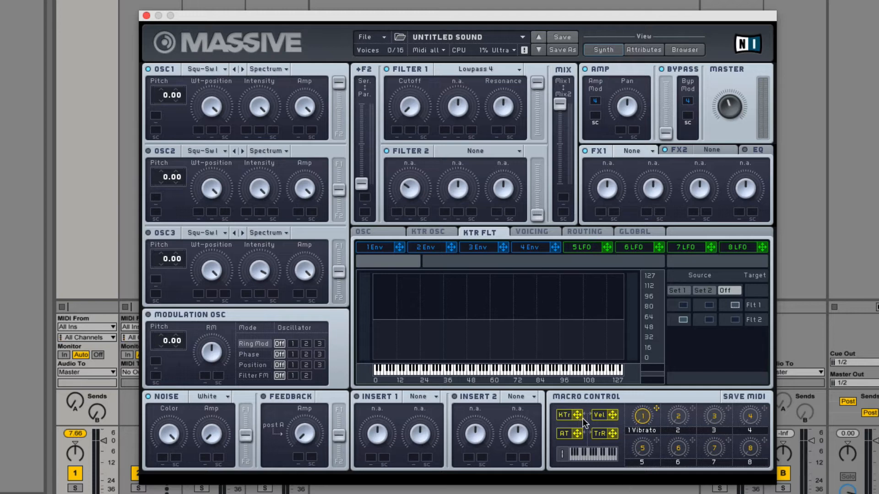
- Modulate Filter 1's cutoff with key tracking over its full range, and compare the Set 1 and Off sources for Flt 1
{"action": "left_click_drag", "start_coordinate": [580, 414], "coordinate": [404, 110]}
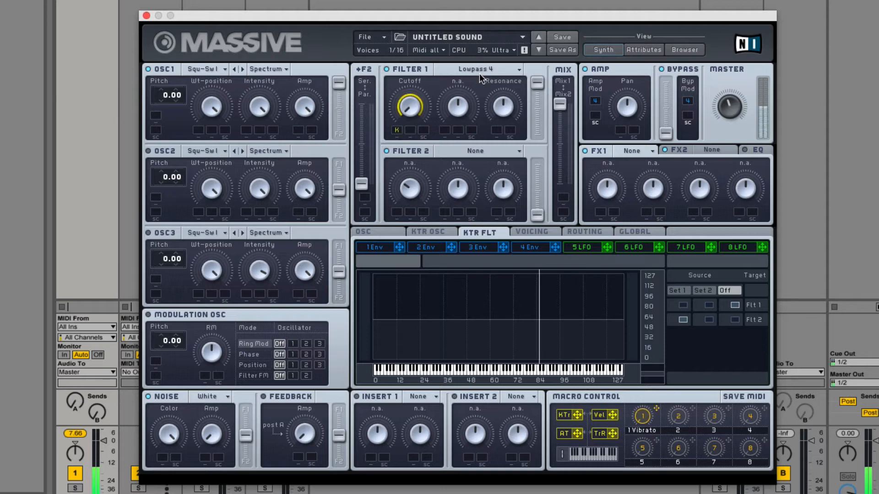
{"action": "left_click", "coordinate": [683, 305]}
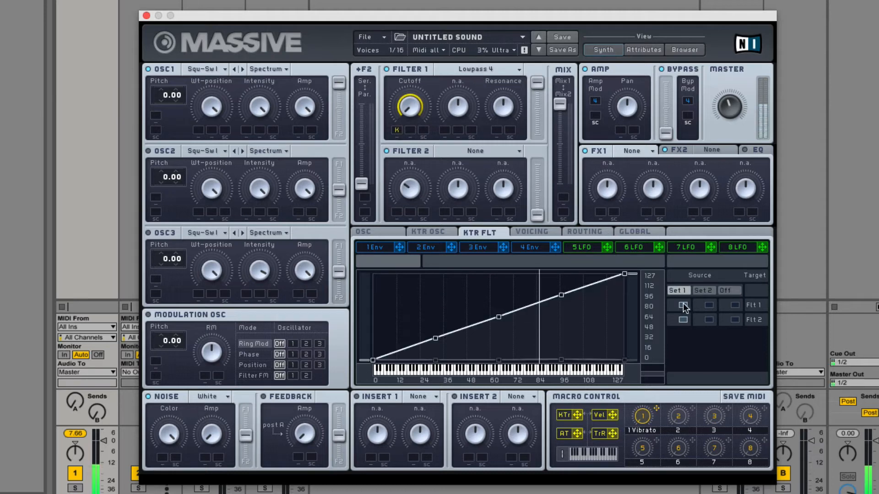
{"action": "left_click", "coordinate": [734, 305]}
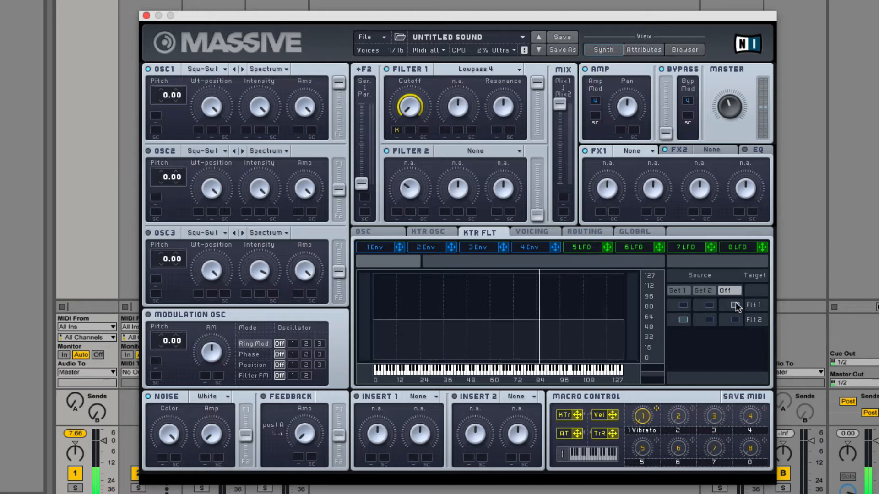
- Change Filter 1 to Lowpass 2 and compare Flt 1's key-tracking sources Set 1 and Off, ending on Set 1
{"action": "left_click", "coordinate": [478, 72]}
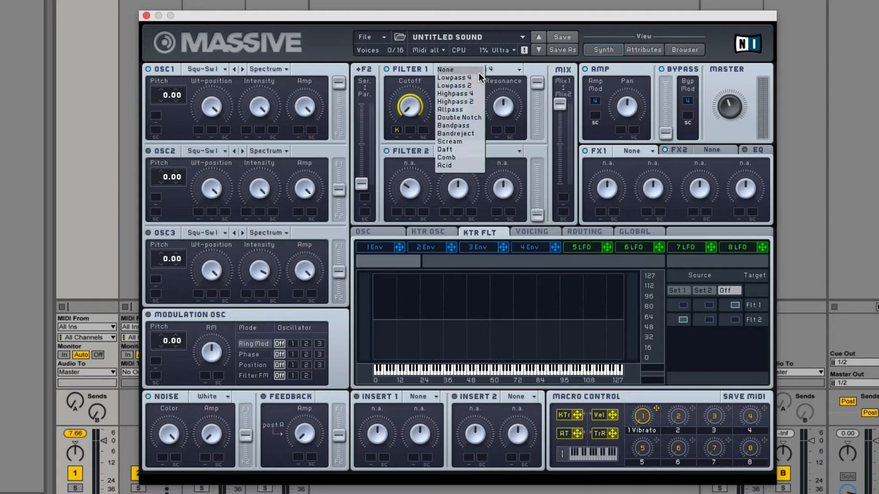
{"action": "left_click", "coordinate": [476, 87]}
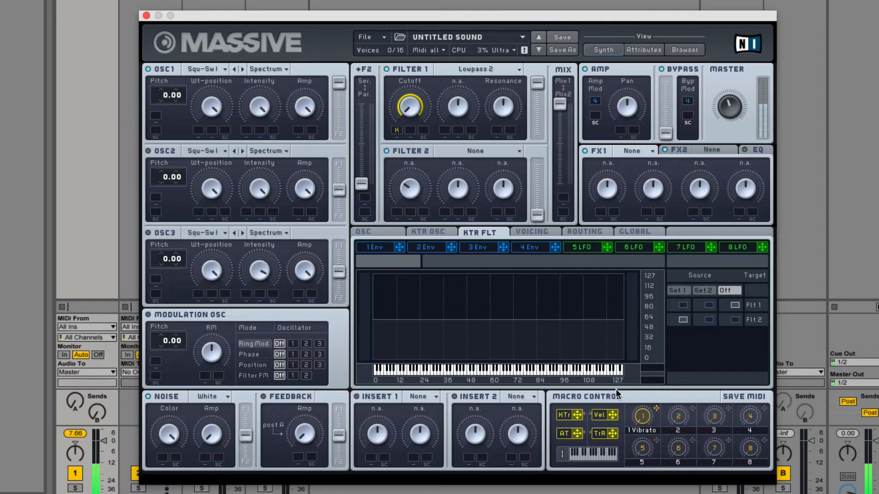
{"action": "left_click", "coordinate": [683, 305]}
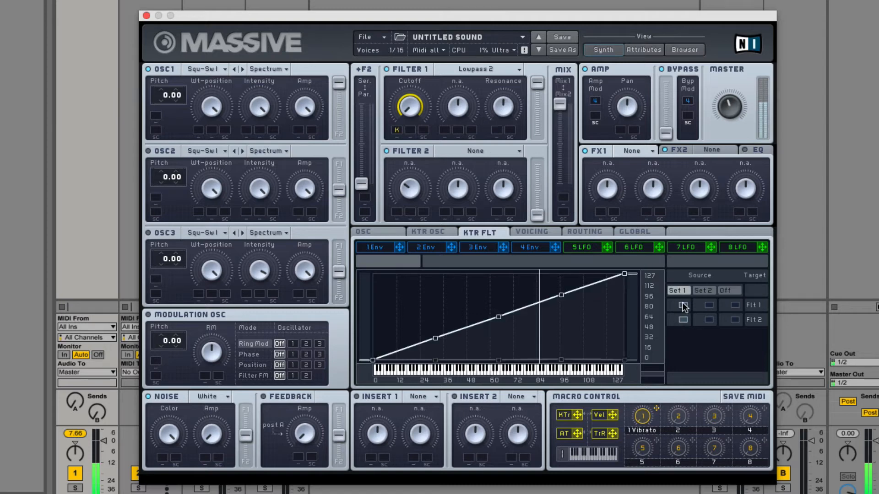
{"action": "left_click", "coordinate": [735, 305]}
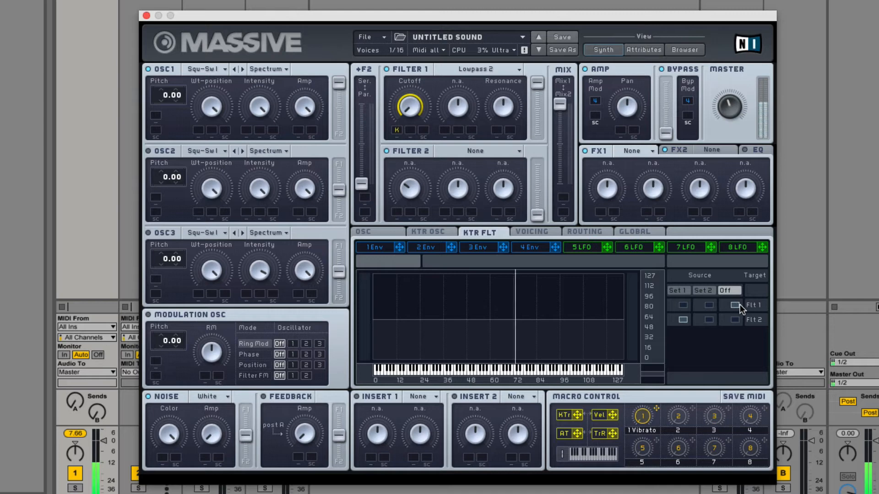
{"action": "left_click", "coordinate": [682, 305]}
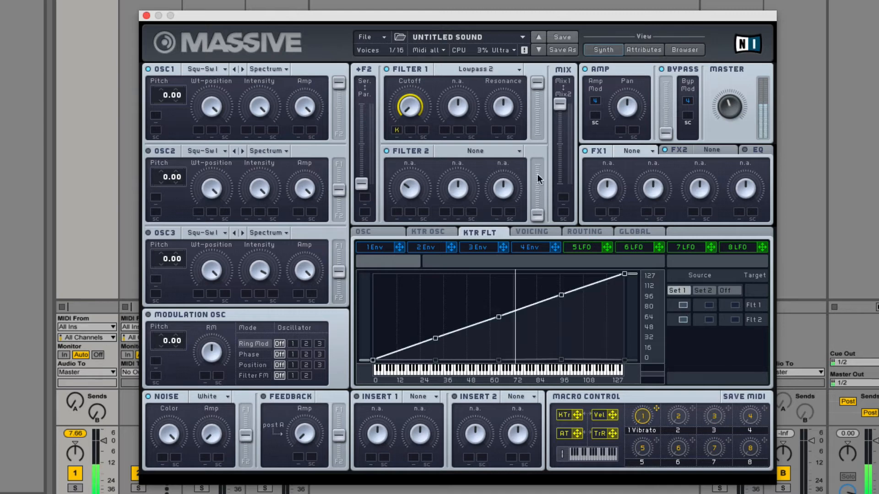
- Turn Filter 1's resonance fully down and compare Flt 1's key tracking Off against Set 1, leaving Set 1 selected
{"action": "left_click_drag", "start_coordinate": [505, 91], "coordinate": [505, 128]}
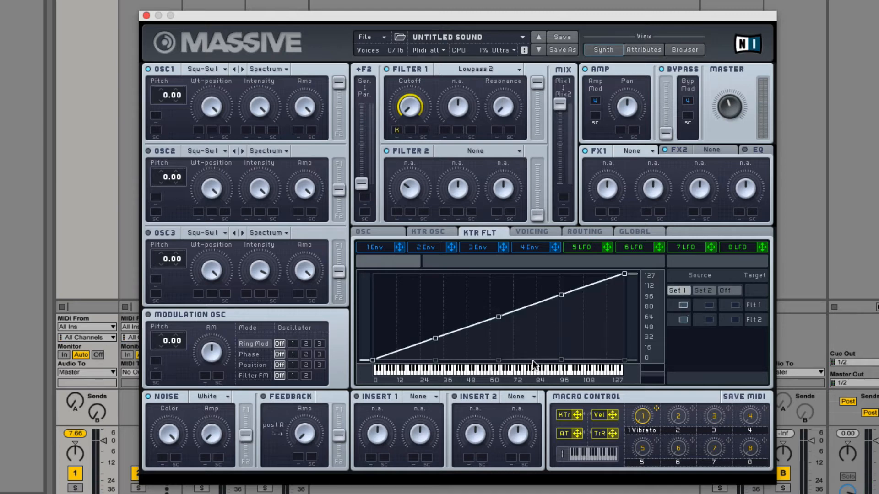
{"action": "left_click", "coordinate": [731, 303]}
{"action": "left_click", "coordinate": [684, 304]}
- Remove the key-tracking modulation from Filter 1's cutoff
{"action": "double_click", "coordinate": [395, 131]}
- Show the oscillator settings, lower Filter 2's first knob and modulate that knob with macro 2
{"action": "left_click", "coordinate": [378, 233]}
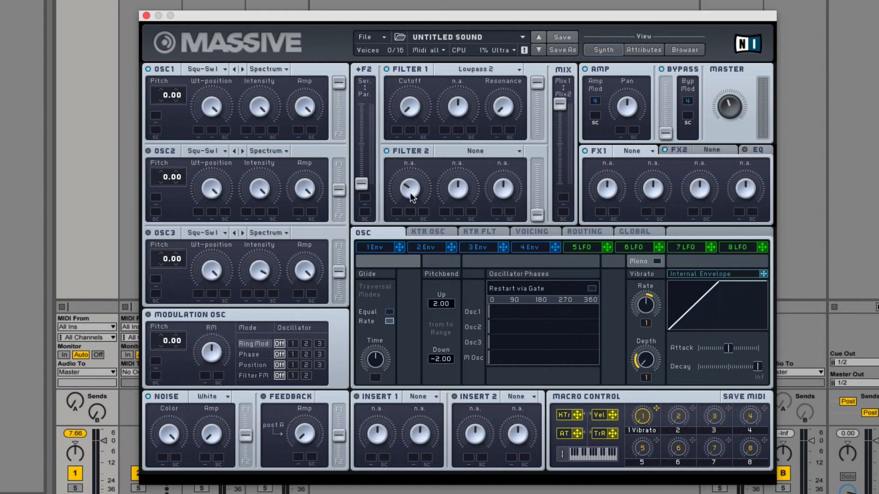
{"action": "left_click_drag", "start_coordinate": [407, 167], "coordinate": [403, 167]}
{"action": "left_click_drag", "start_coordinate": [692, 408], "coordinate": [411, 183]}
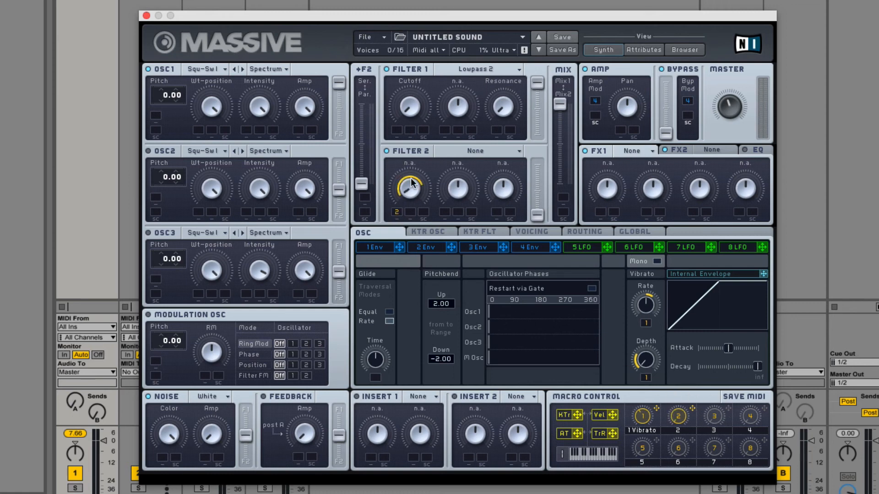